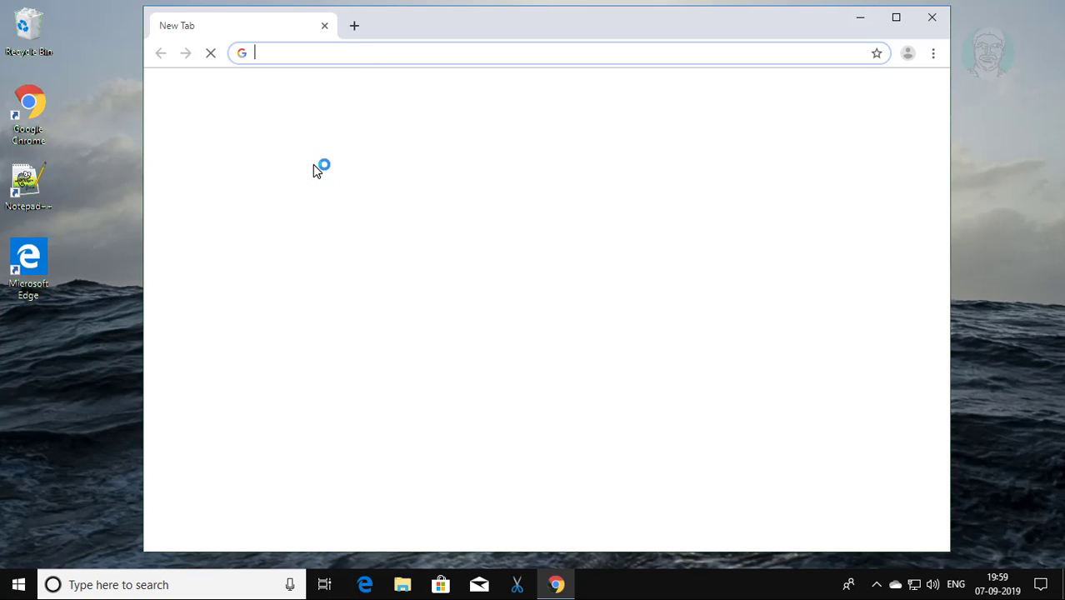
Step: Search Google for 'download icloud for windows'
type("d")
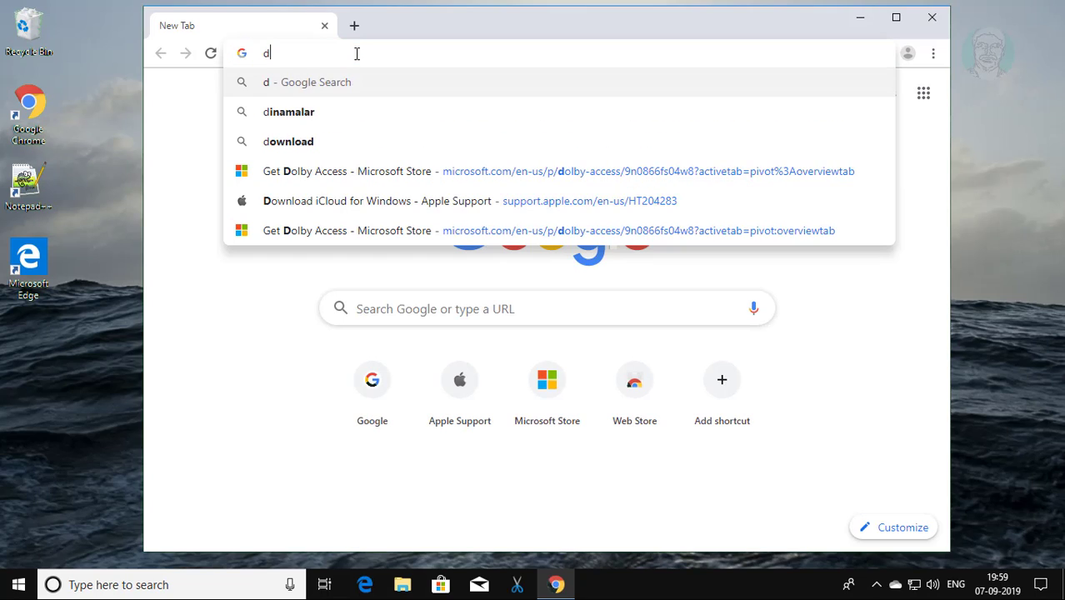
type("ownload ")
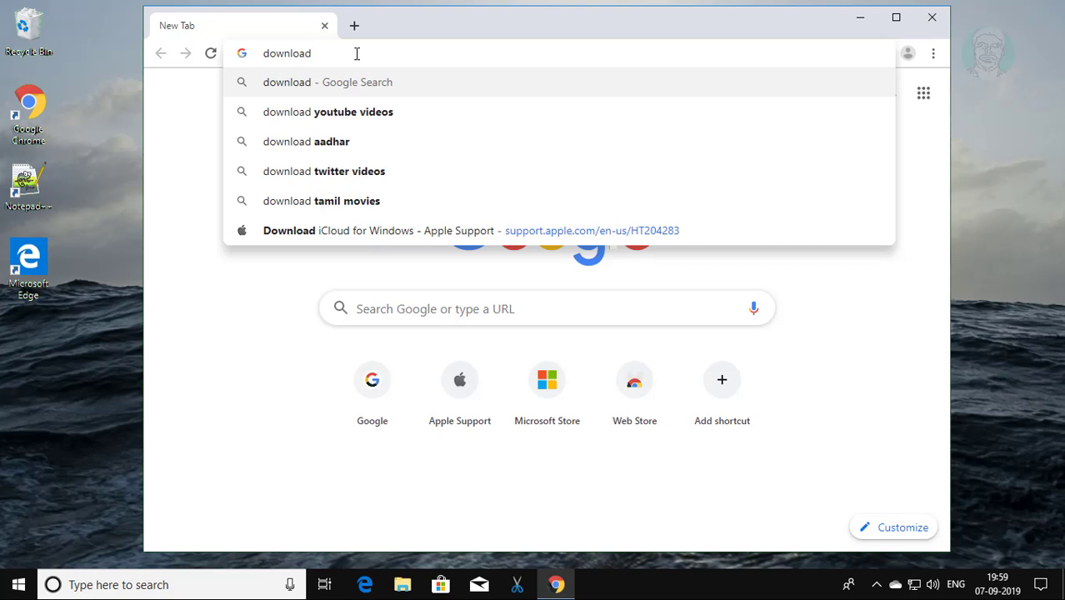
type("iclou")
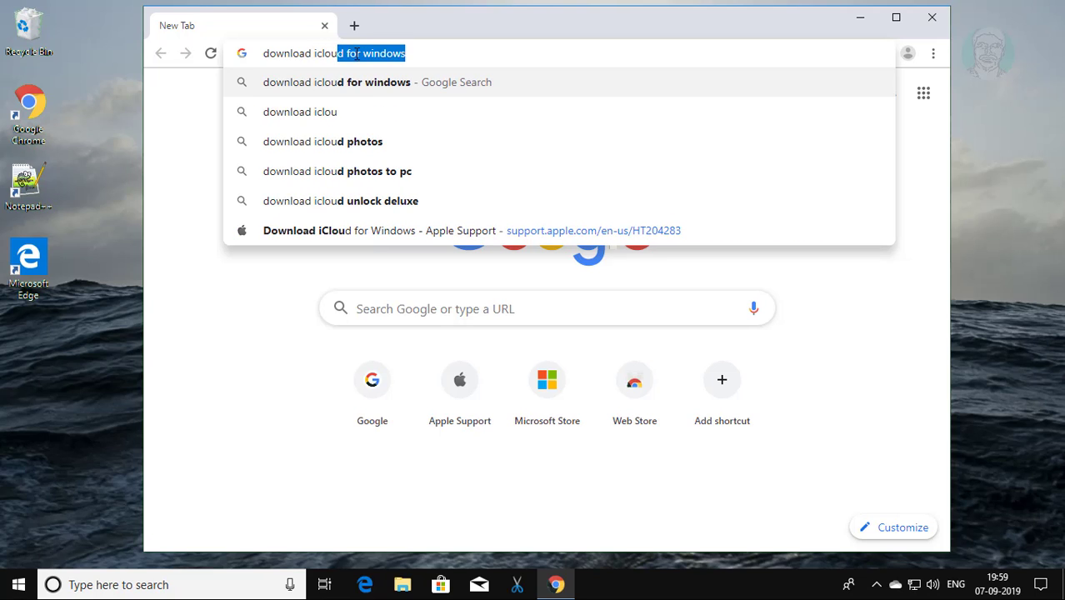
type("d for windows")
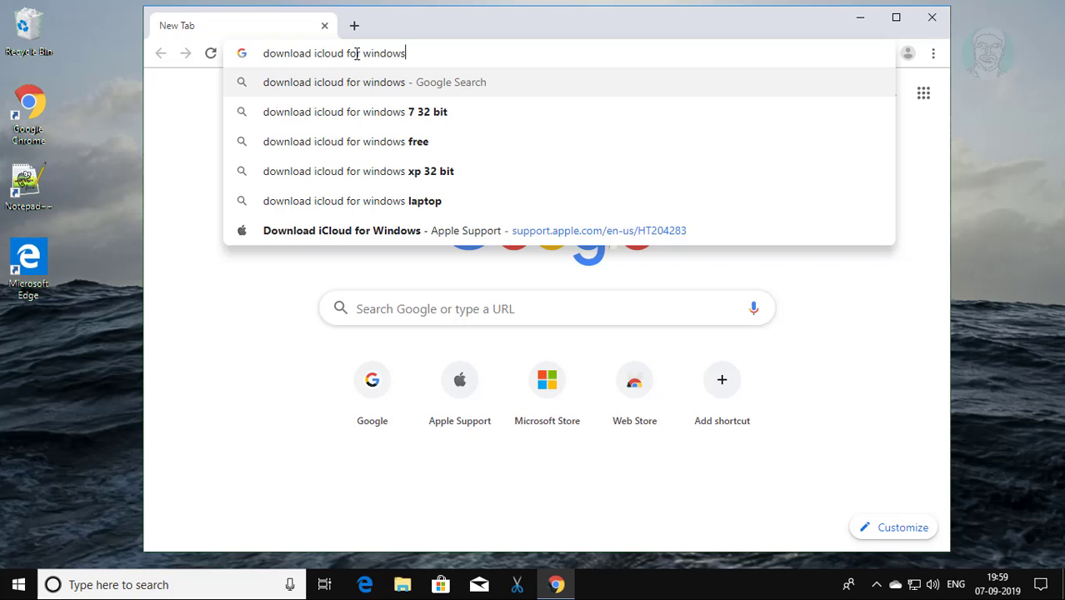
key("Return")
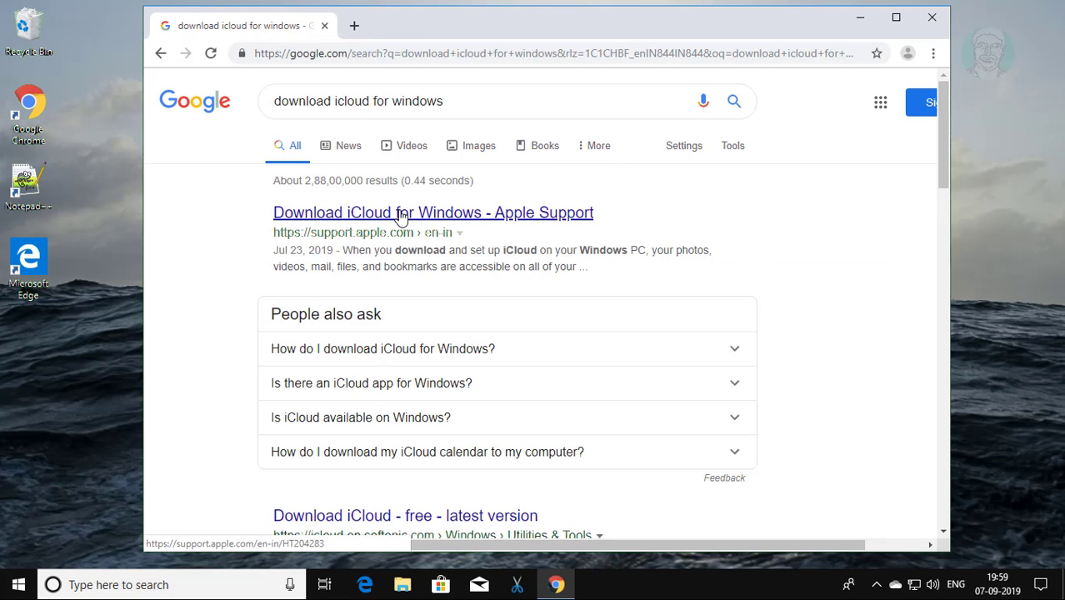
Step: Download iCloudSetup.exe from Apple's Download iCloud for Windows page and run it
left_click(402, 216)
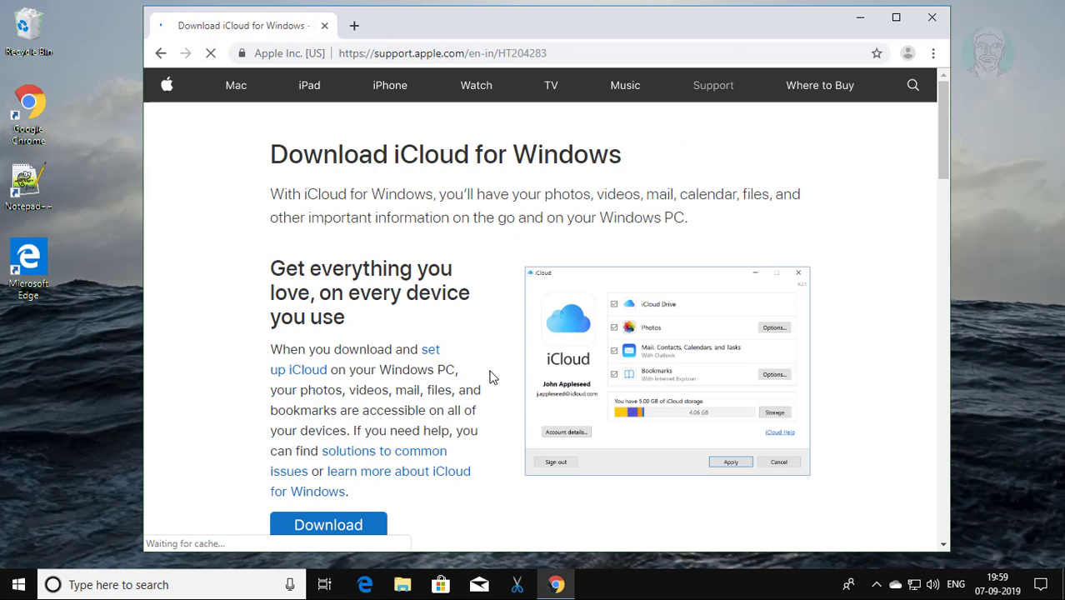
left_click(344, 526)
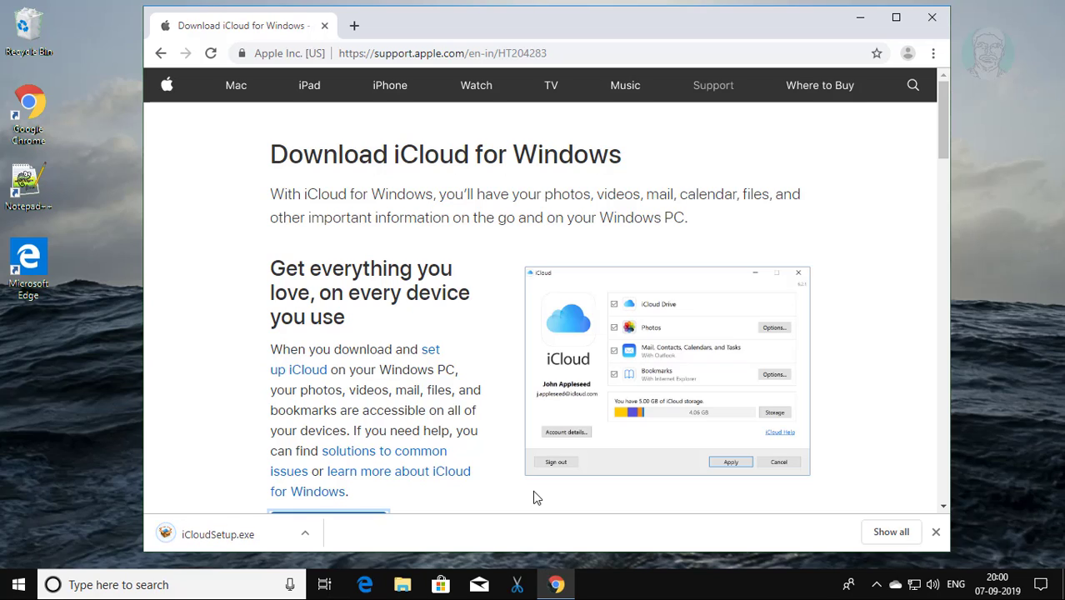
left_click(240, 537)
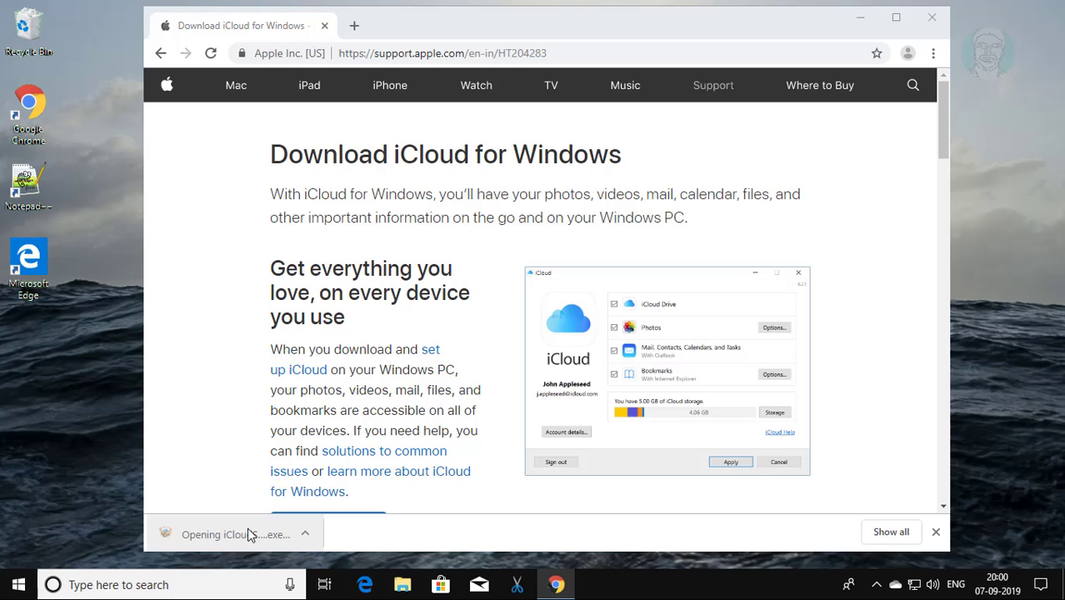
Step: Acknowledge the missing Media Feature Pack warning and finish out of the failed iCloud installer
left_click(860, 18)
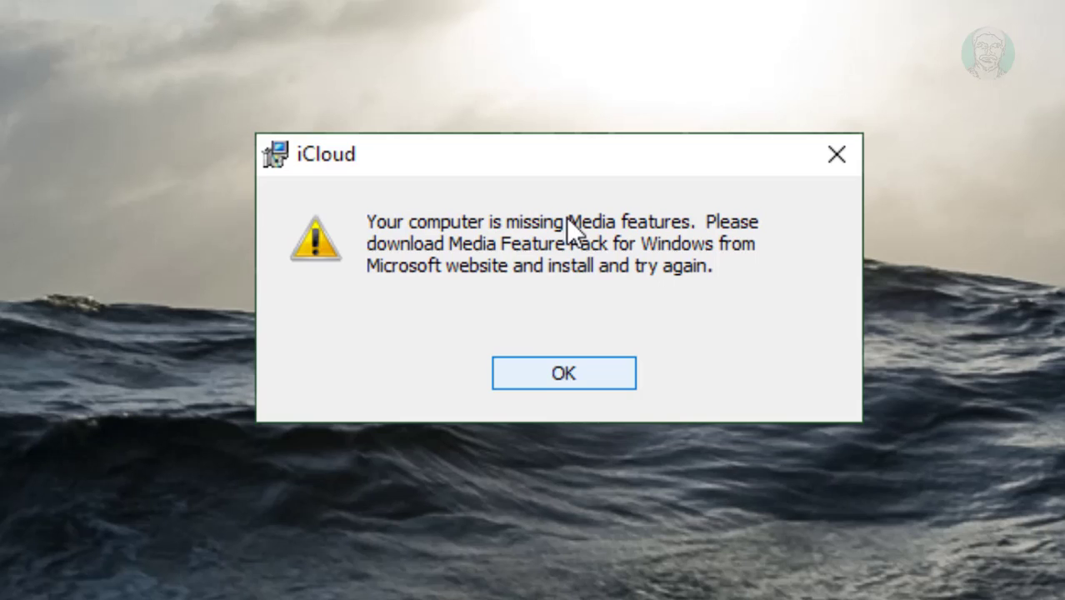
left_click(596, 378)
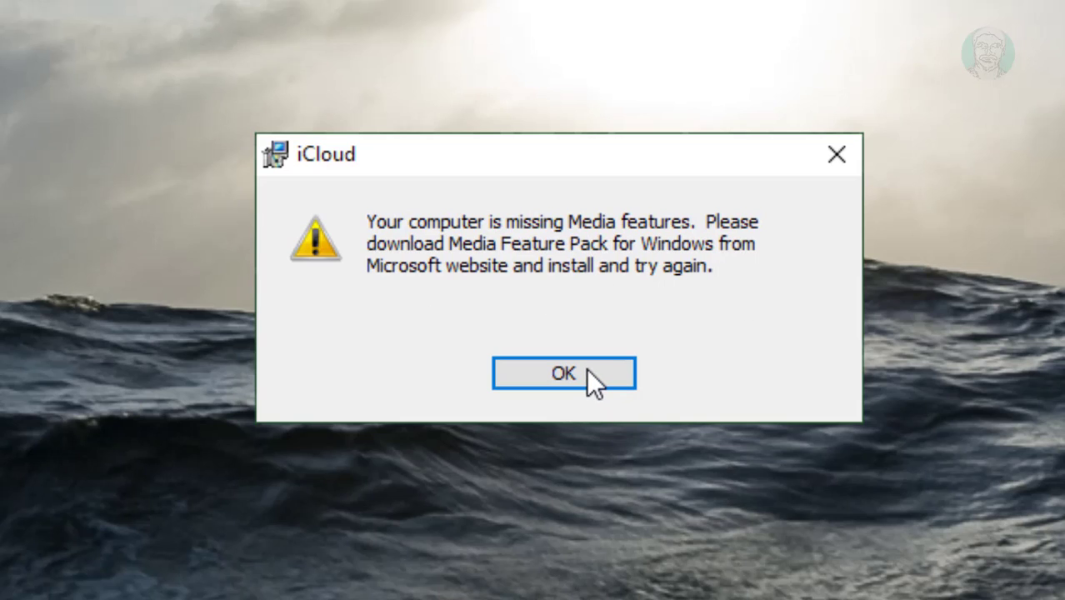
left_click(586, 368)
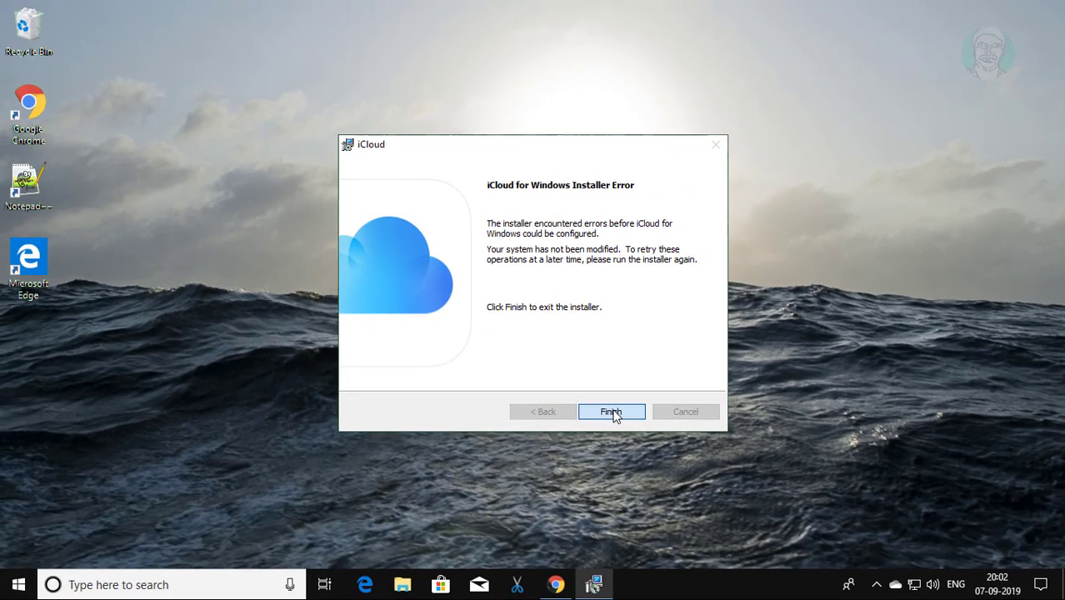
left_click(613, 411)
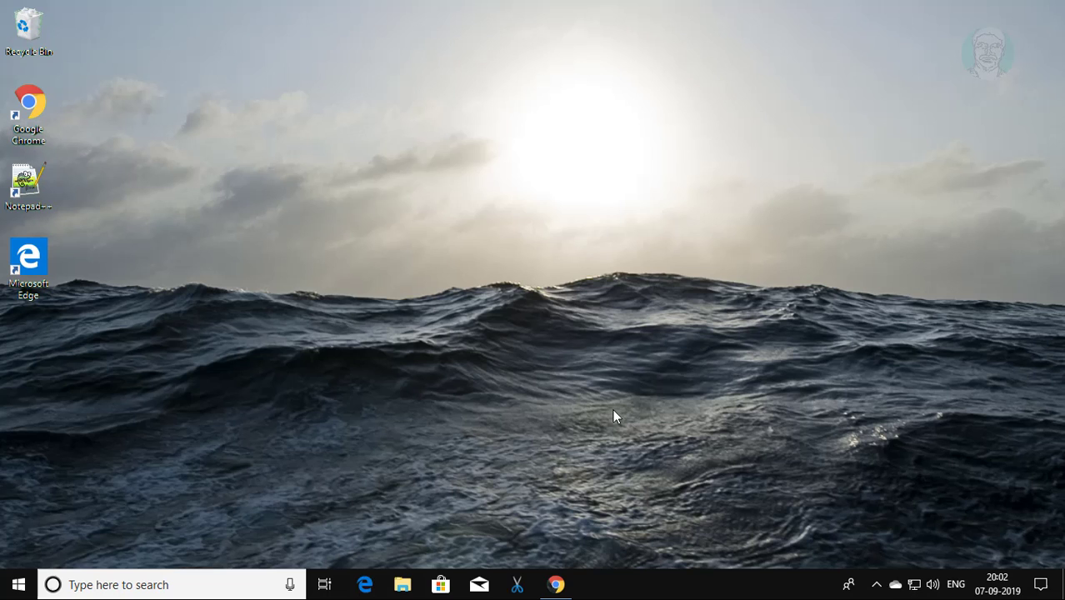
Step: In a new Chrome tab, search for 'download windows media feature pack'
left_click(555, 584)
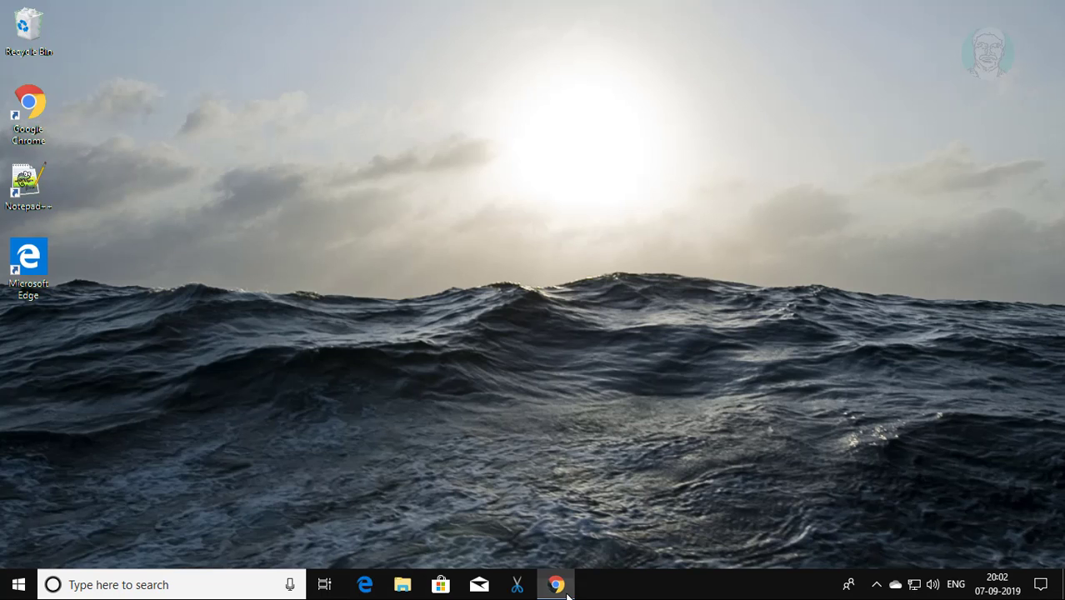
left_click(354, 25)
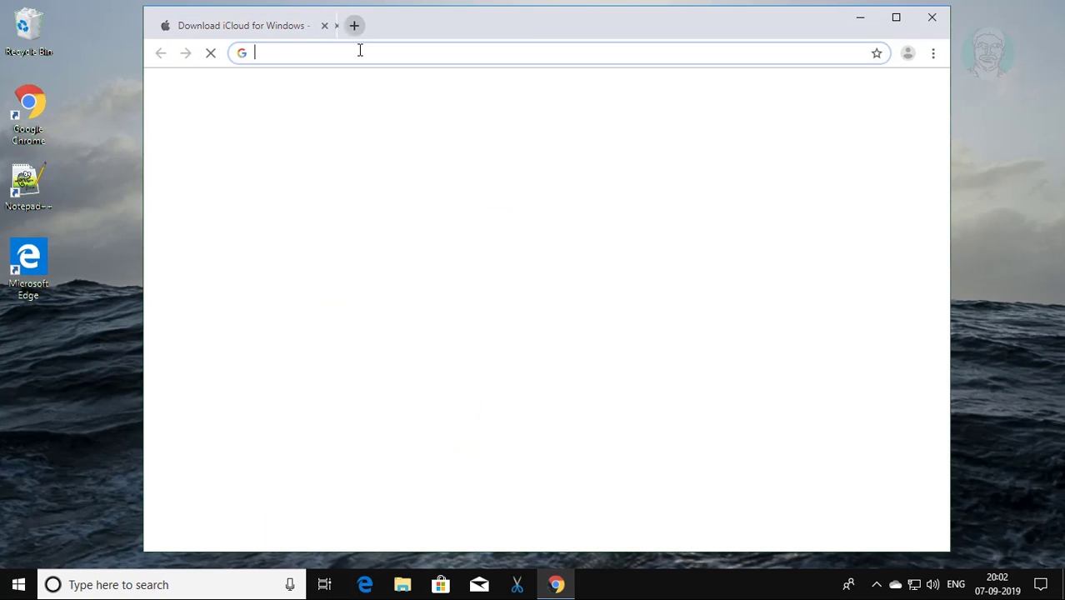
type("downlo")
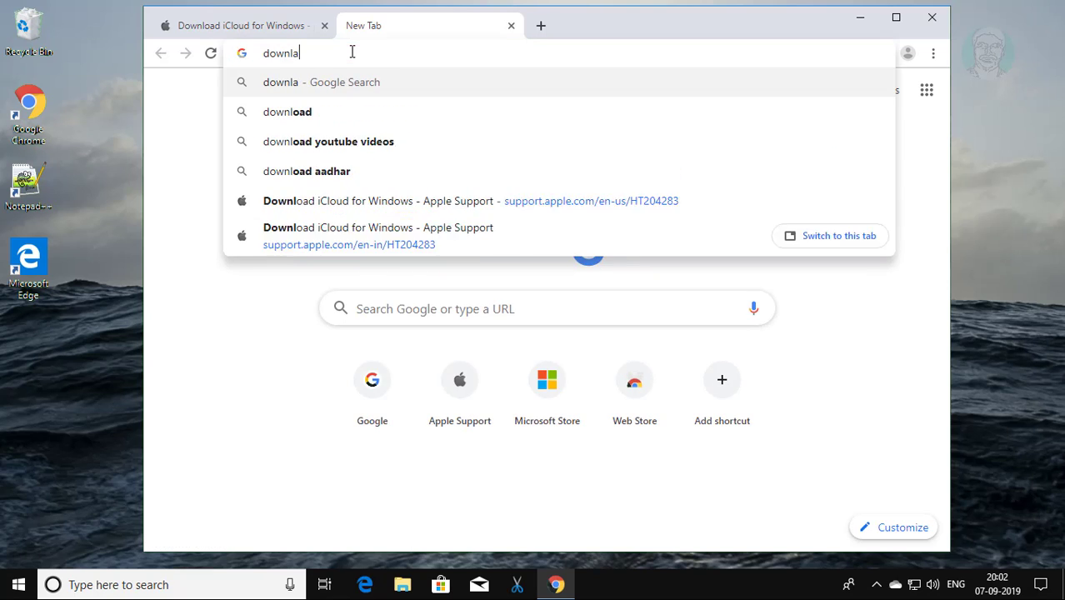
key("BackSpace")
key("BackSpace")
type("l")
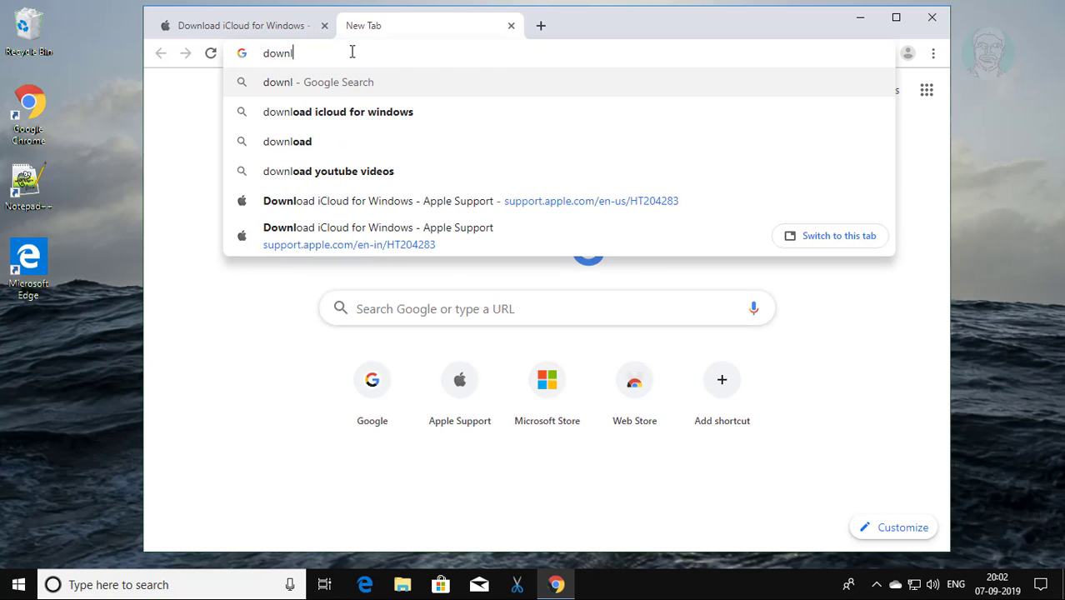
type("oad window")
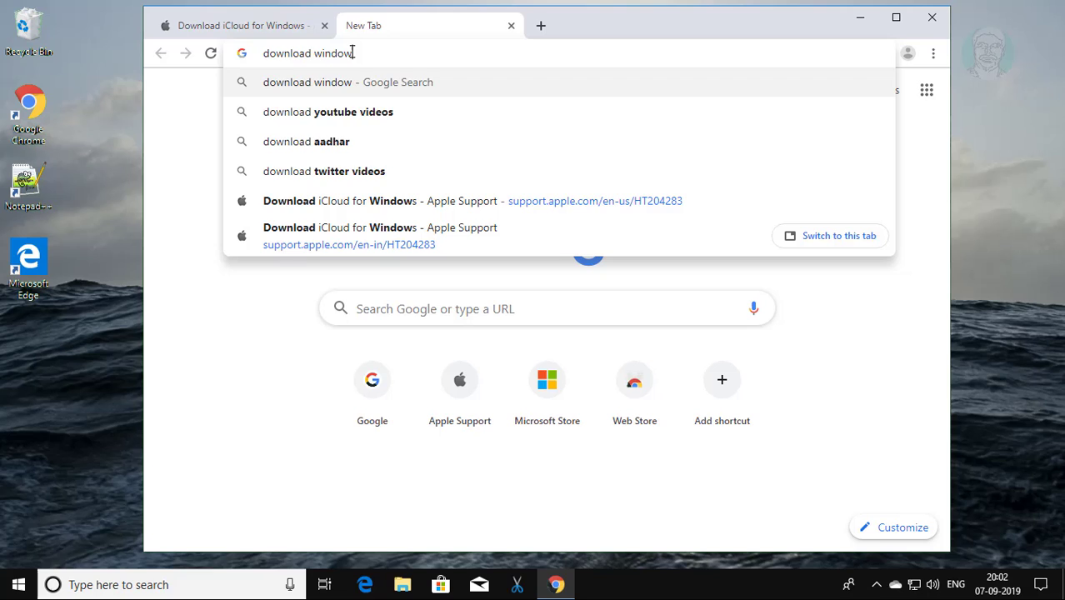
type("s medi")
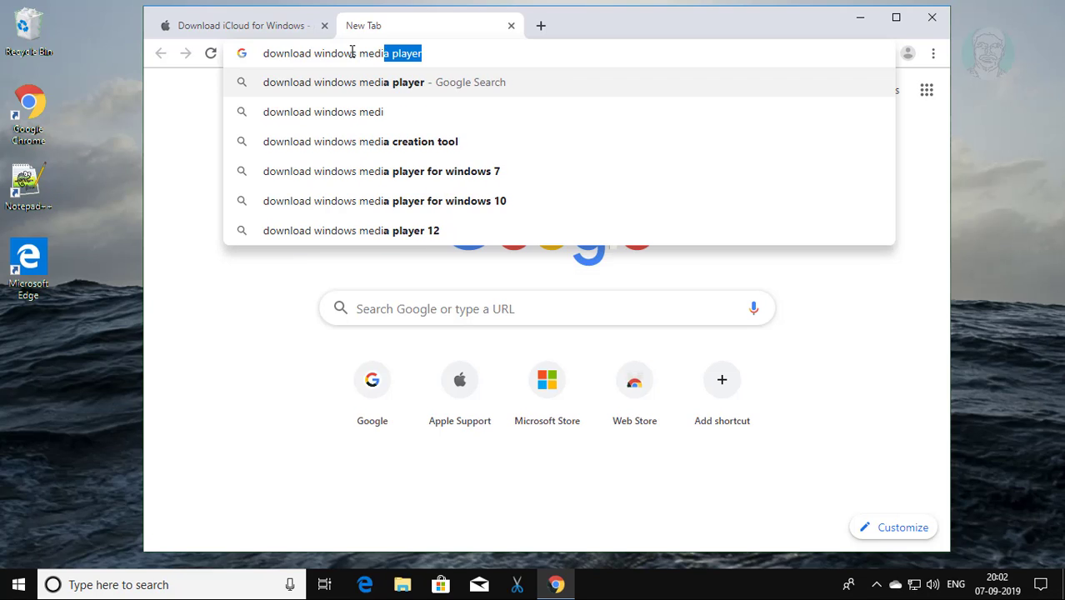
type("a feature ")
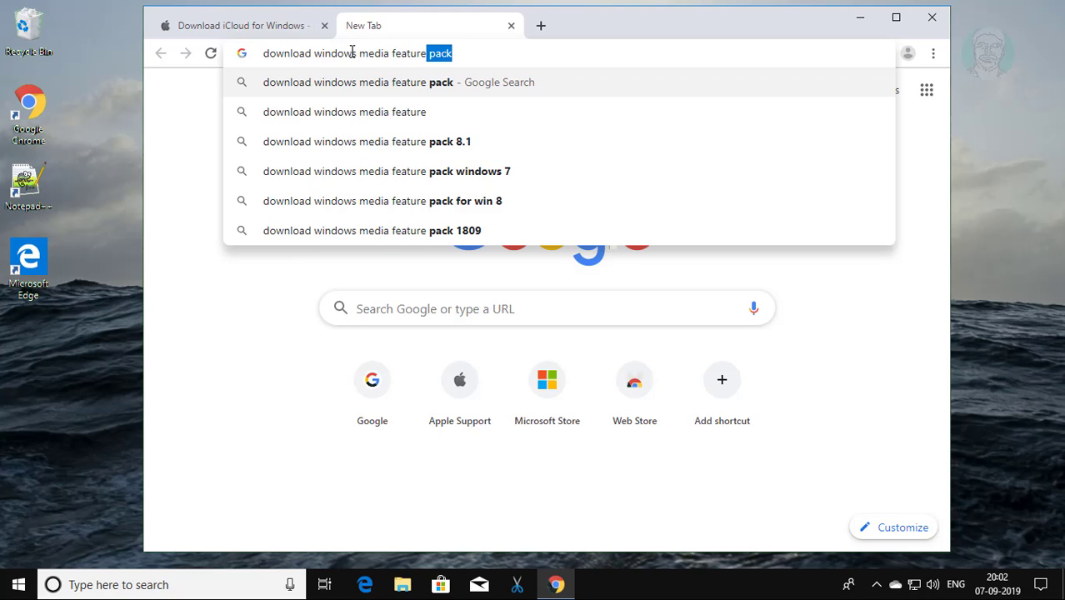
type("pack")
key("Return")
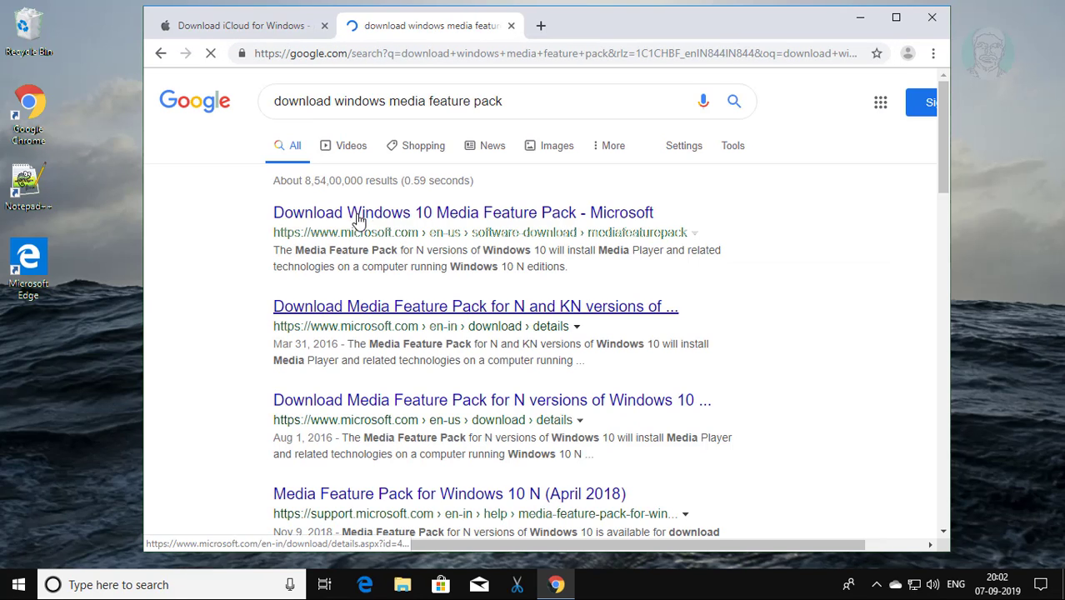
Step: Open Microsoft's Media Feature Pack for N versions of Windows 10 page at its Downloads section
left_click(399, 214)
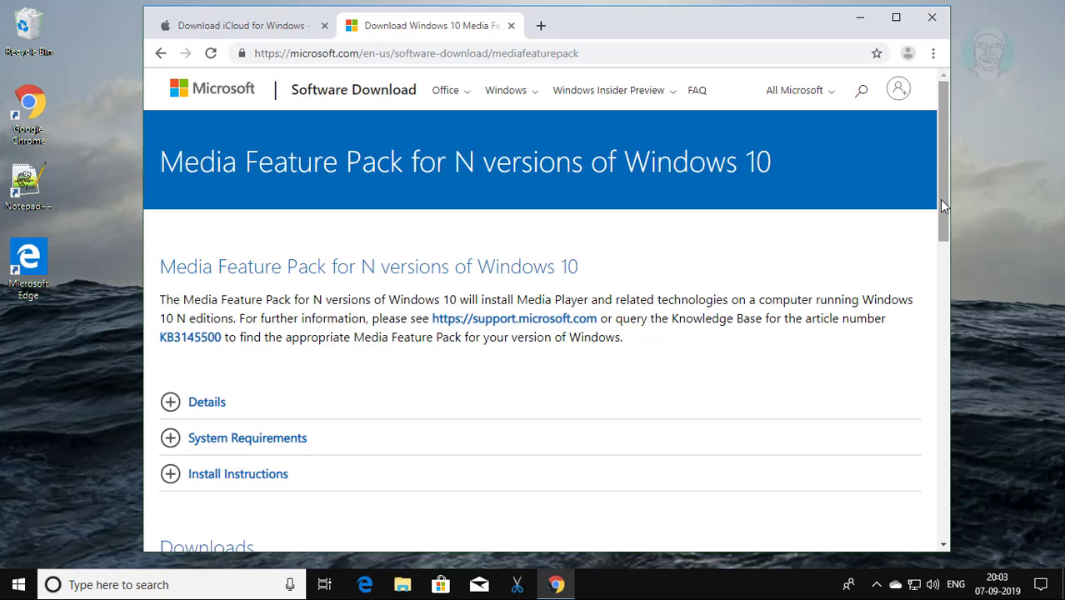
scroll(939, 199, "down", 4)
scroll(505, 385, "down", 1)
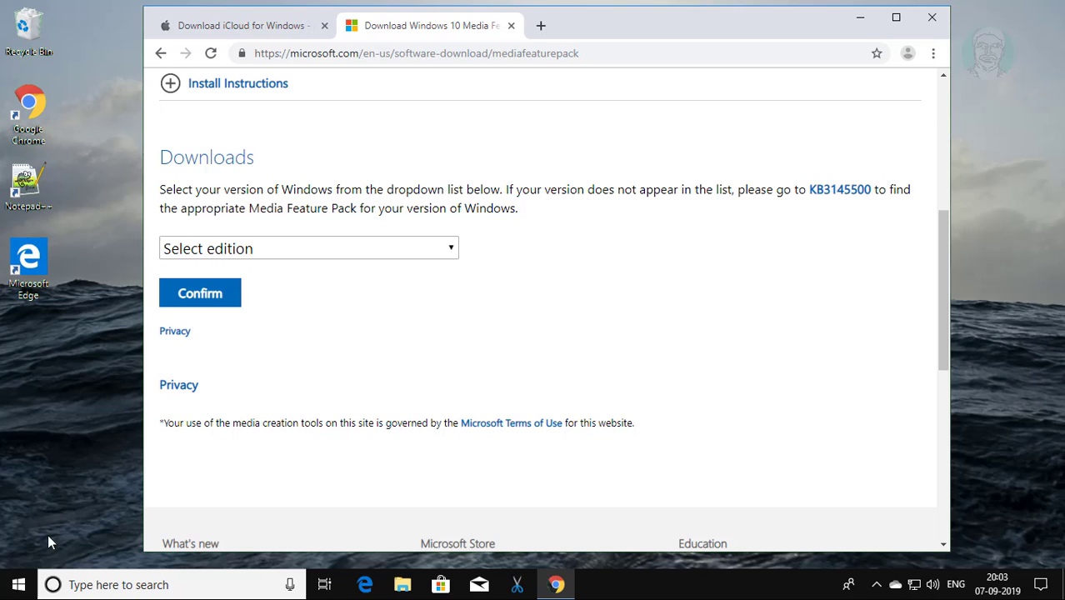
Step: Run winver to confirm Windows 10 Pro N version 1809, build 17763.678
right_click(15, 590)
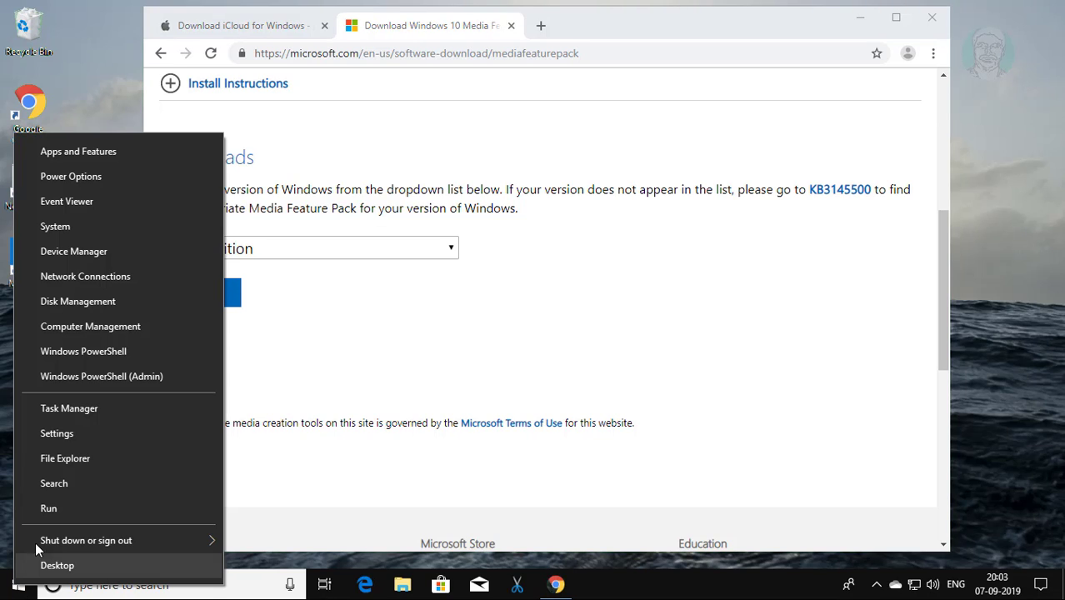
left_click(50, 509)
type("w")
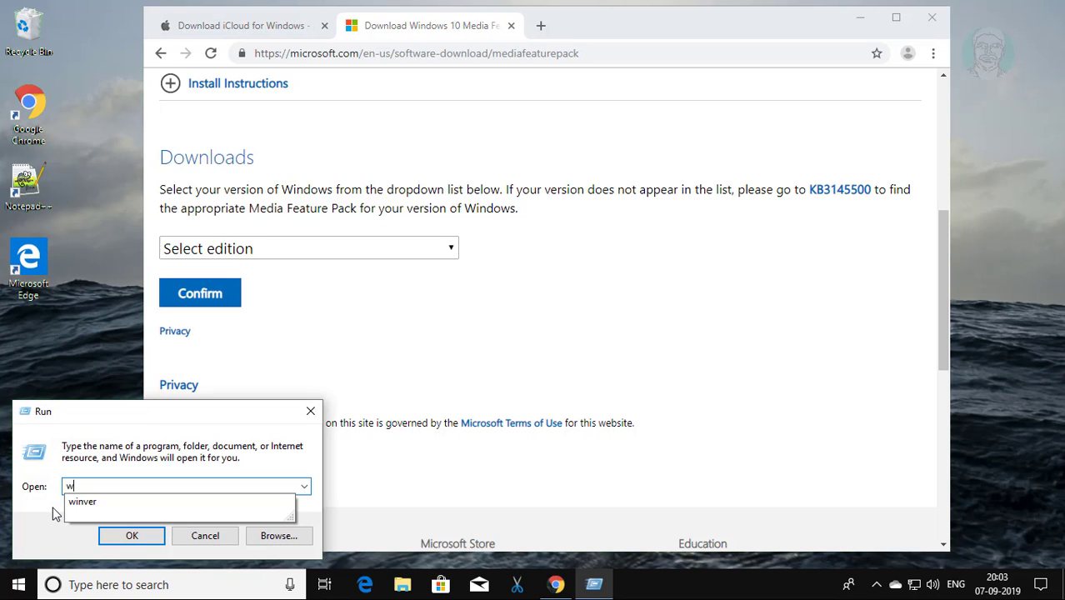
type("nver")
key("Return")
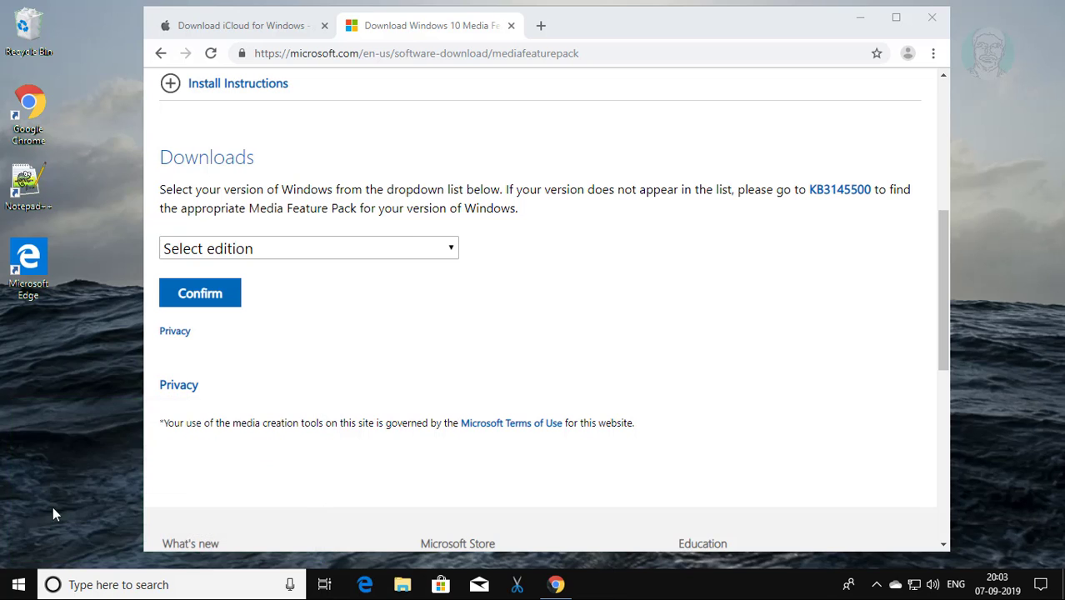
left_click_drag(182, 46, 608, 106)
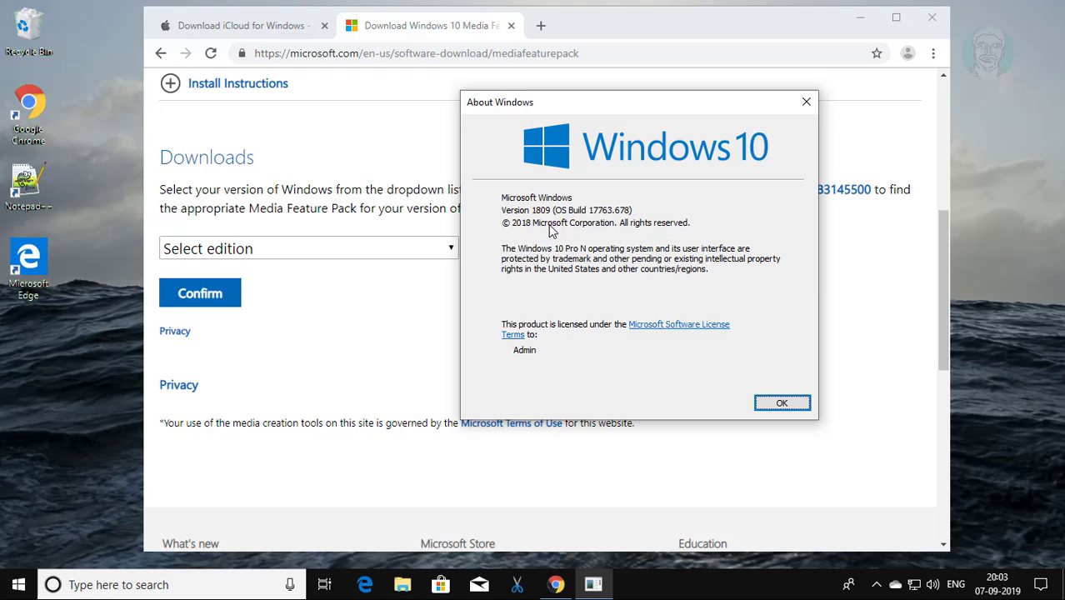
Step: Select the 'Media Feature Pack - Version 1809' edition and confirm it
left_click(392, 257)
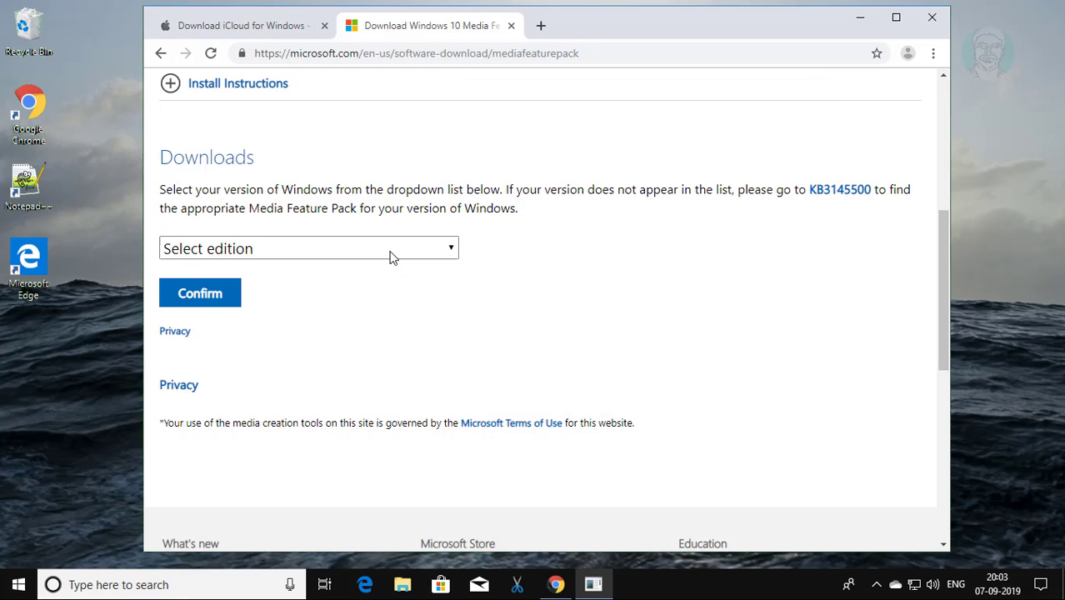
left_click(456, 250)
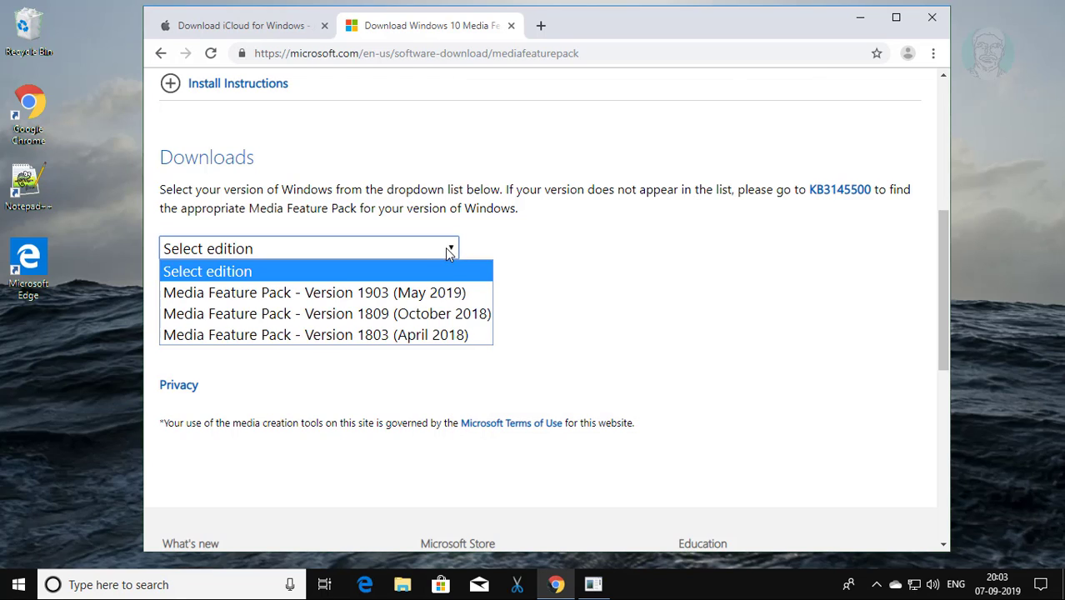
key("Escape")
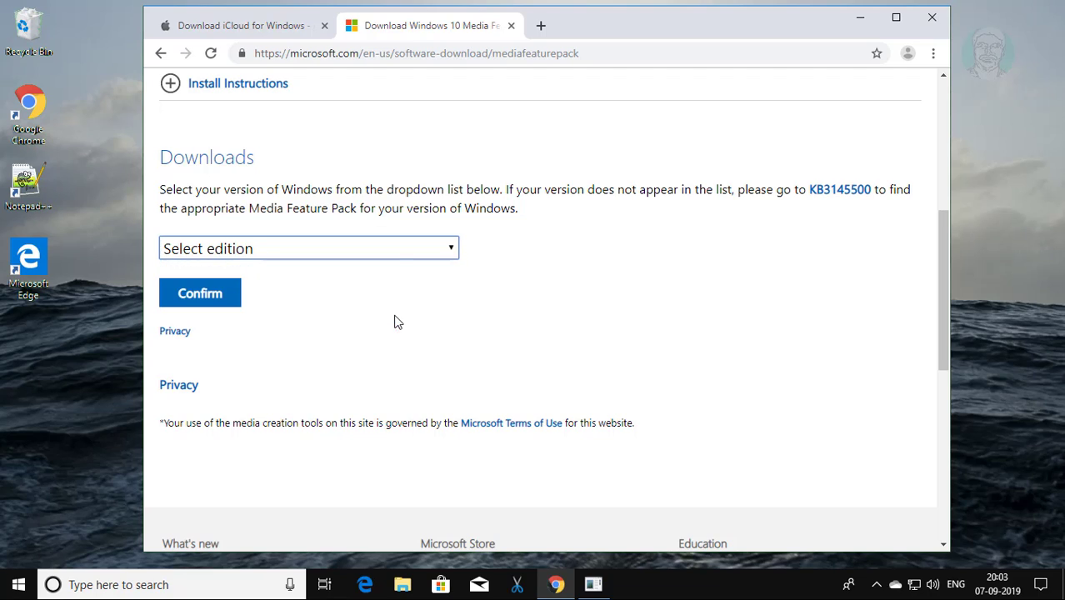
key("Down")
left_click(207, 298)
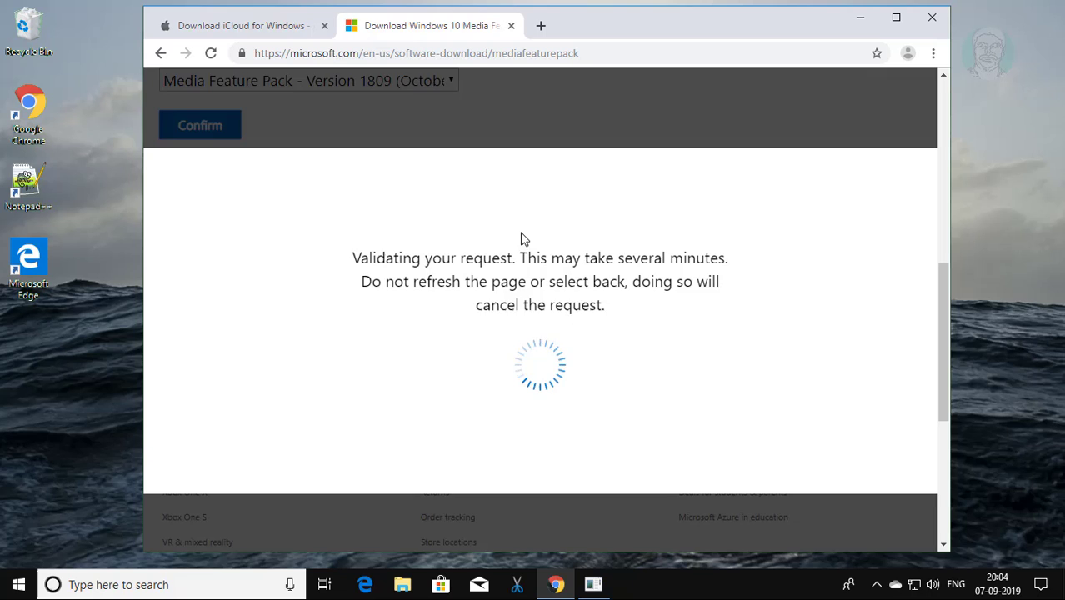
Step: Download the 64-bit Media Feature Pack and open the .msu installer
scroll(523, 241, "down", 1)
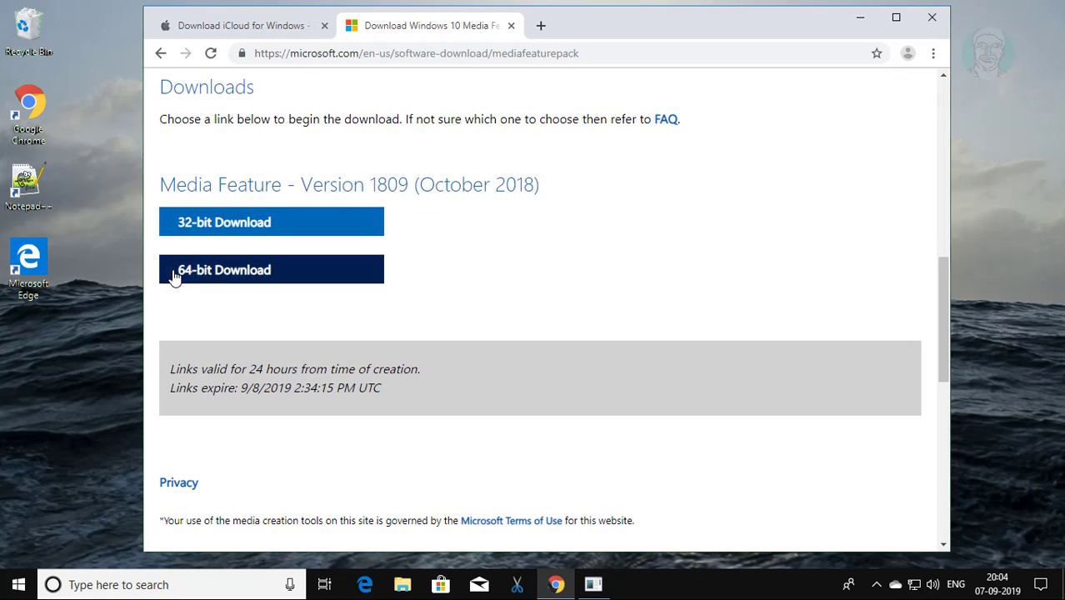
left_click(277, 279)
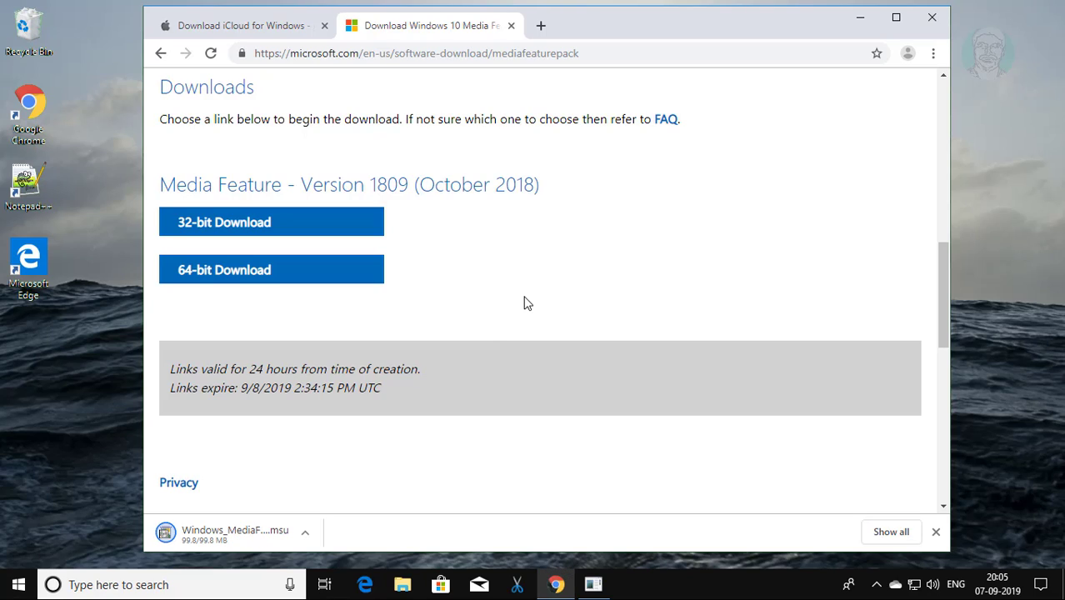
left_click(218, 535)
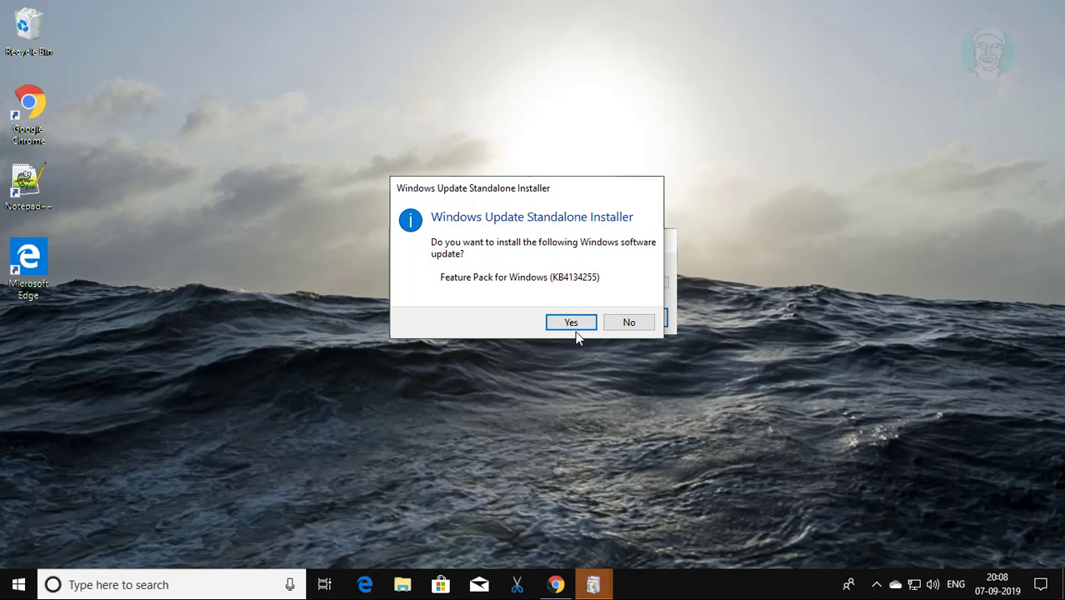
Step: Install update KB4134255, accepting its license terms, and restart the PC
left_click(570, 326)
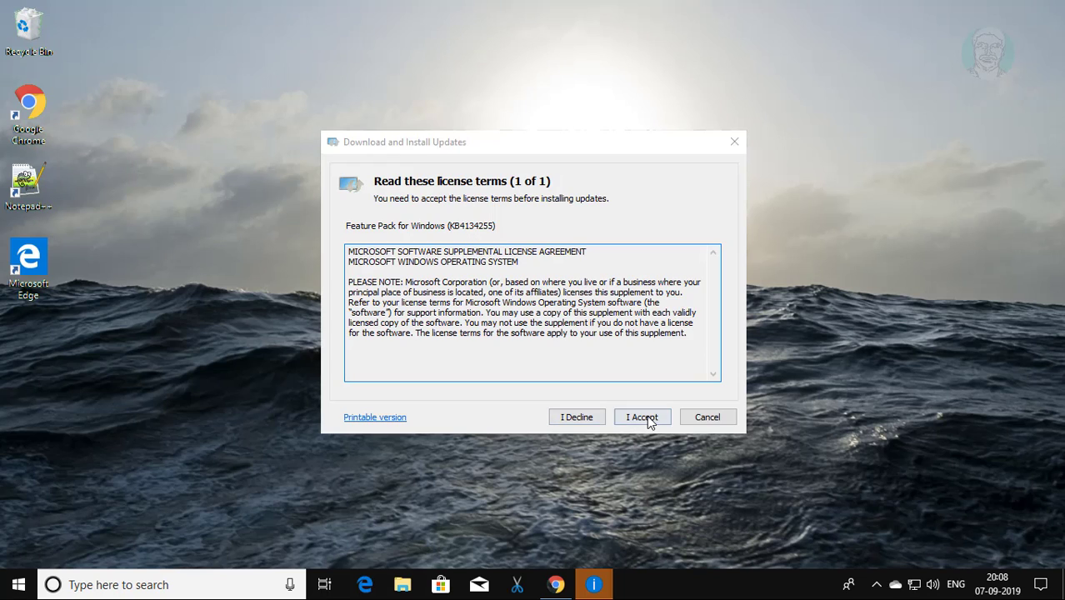
left_click(646, 417)
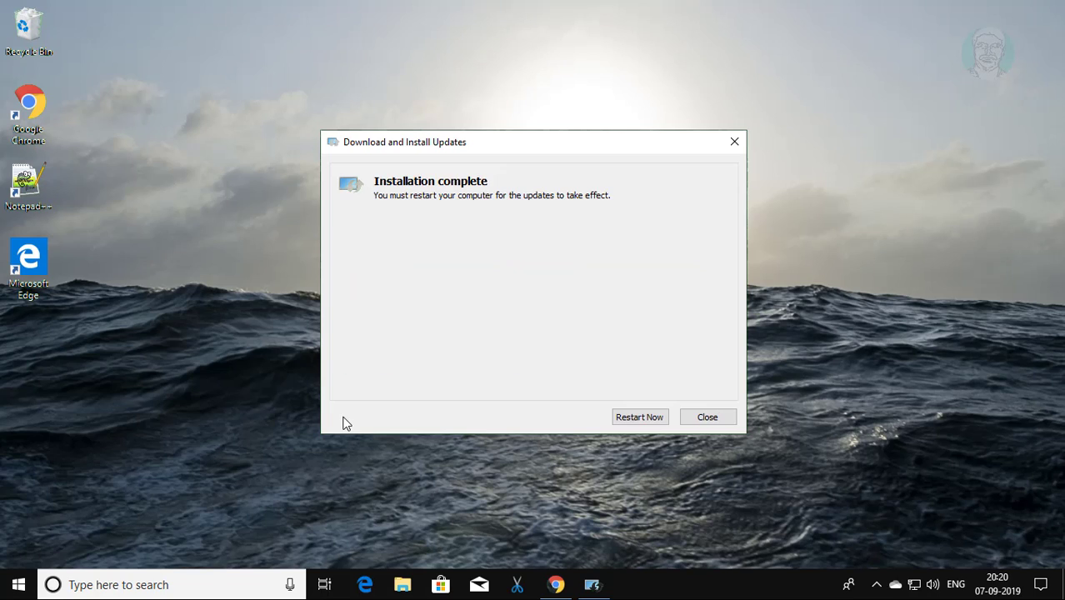
left_click(647, 422)
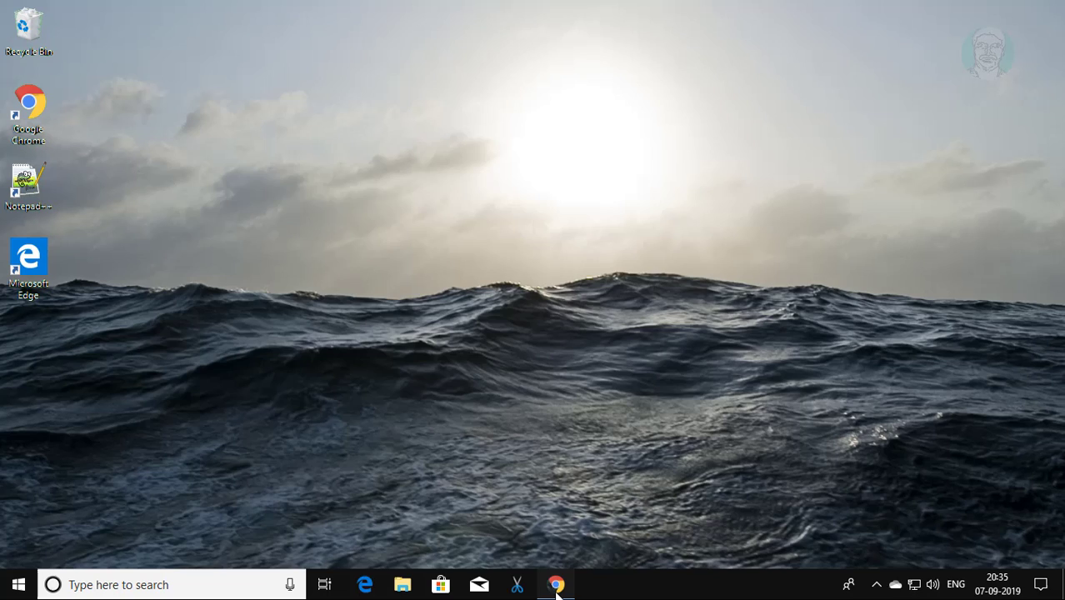
Step: Rerun iCloudSetup.exe from Chrome's Downloads list and minimise Chrome
left_click(556, 586)
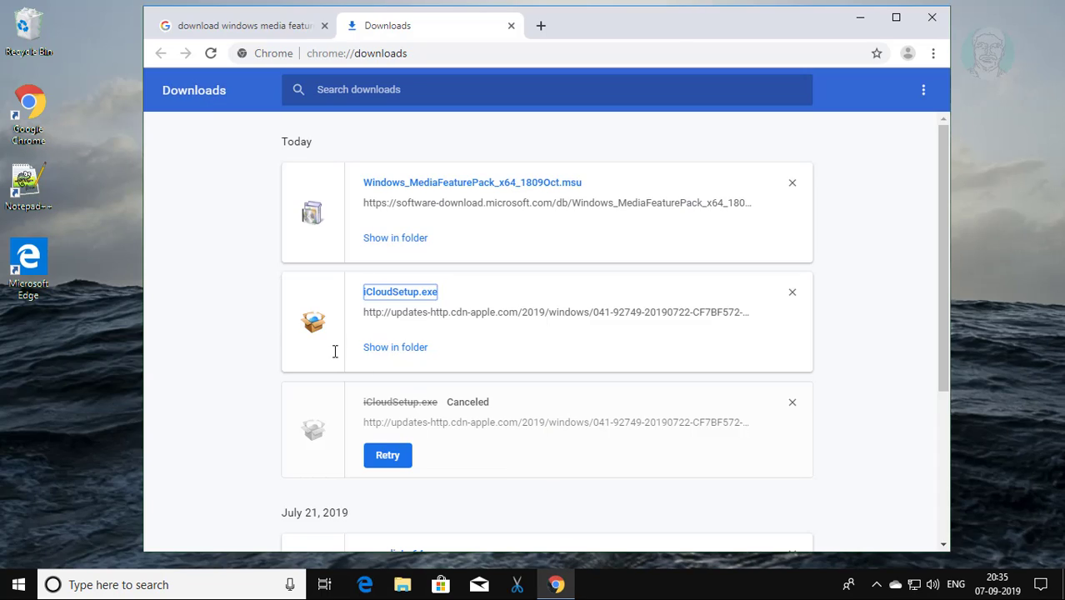
left_click(296, 310)
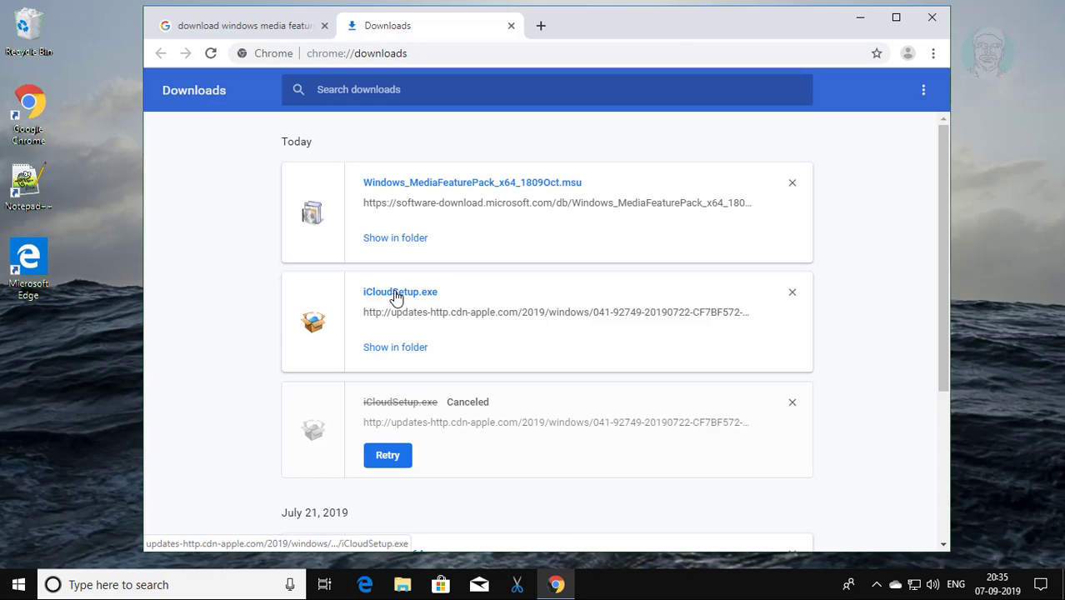
left_click(398, 296)
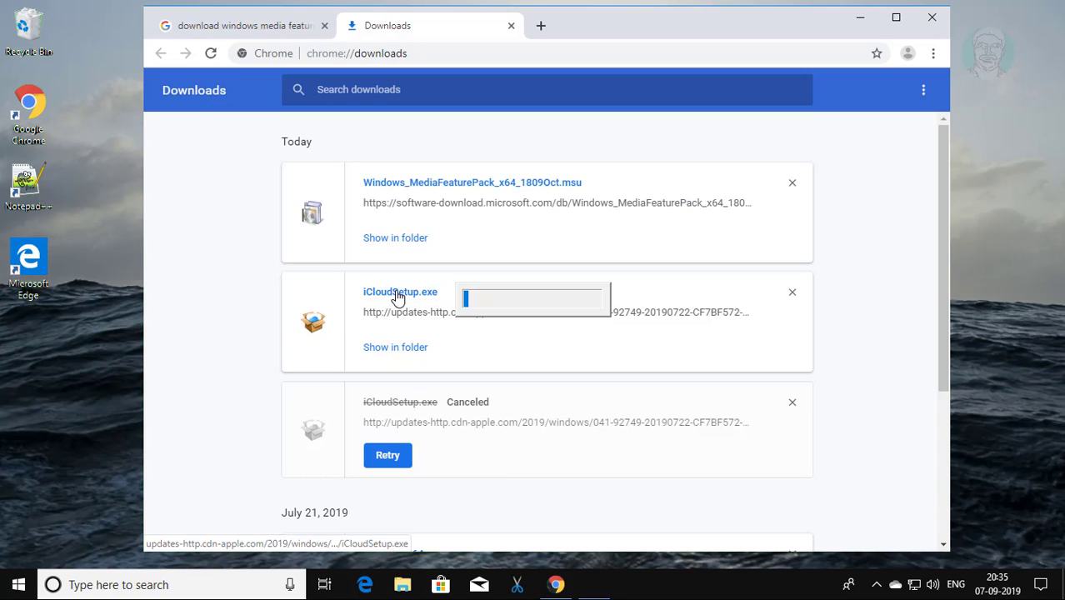
left_click(860, 17)
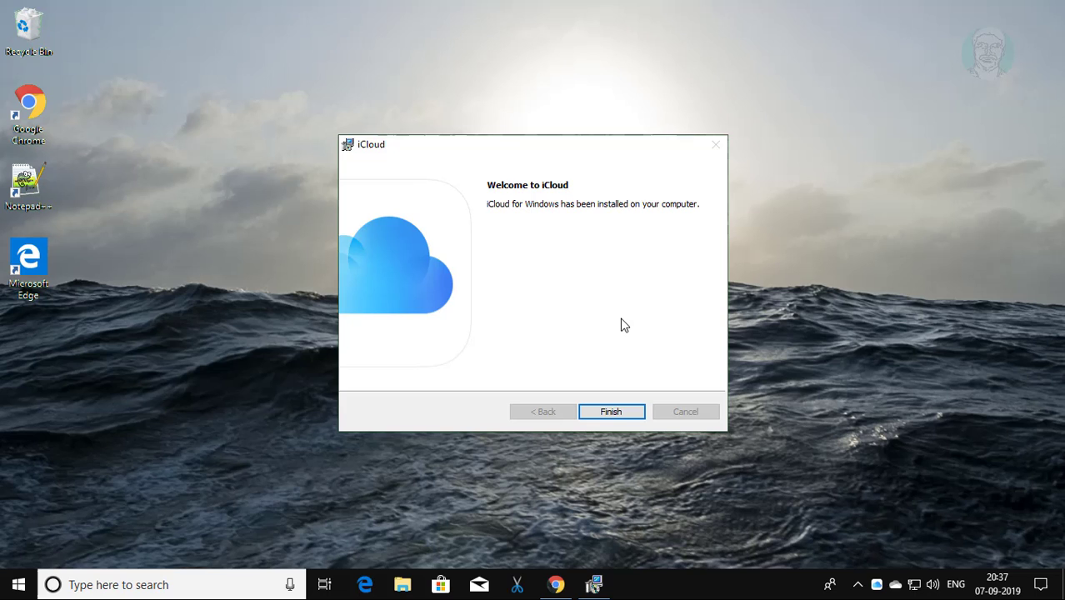
Step: Finish the iCloud setup wizard and accept the restart prompt
left_click(627, 409)
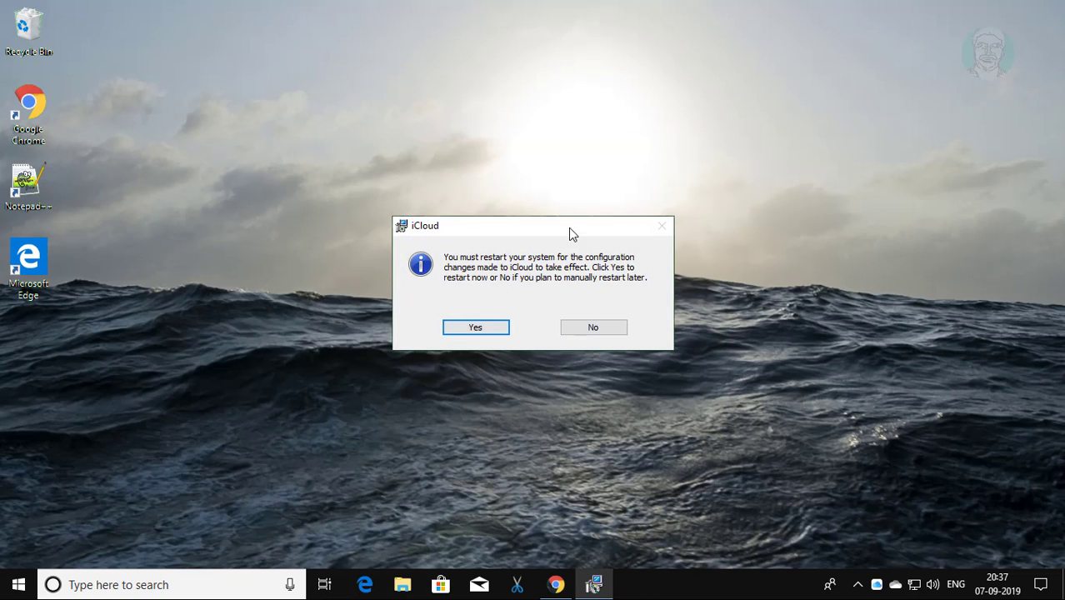
left_click(473, 328)
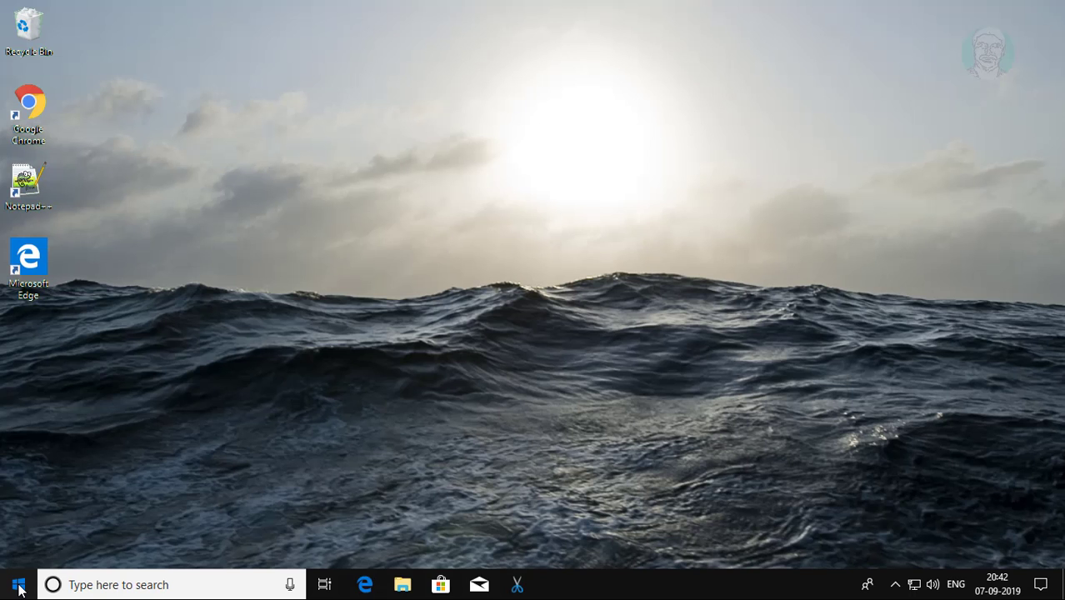
Step: Launch iCloud from the Start menu's Recently added list
left_click(18, 584)
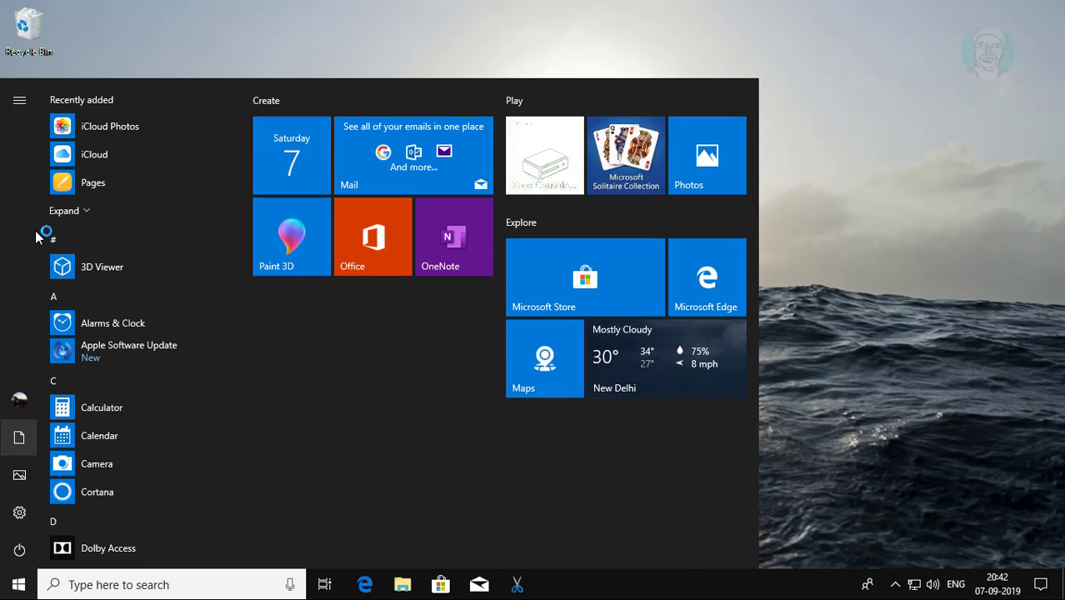
left_click(90, 158)
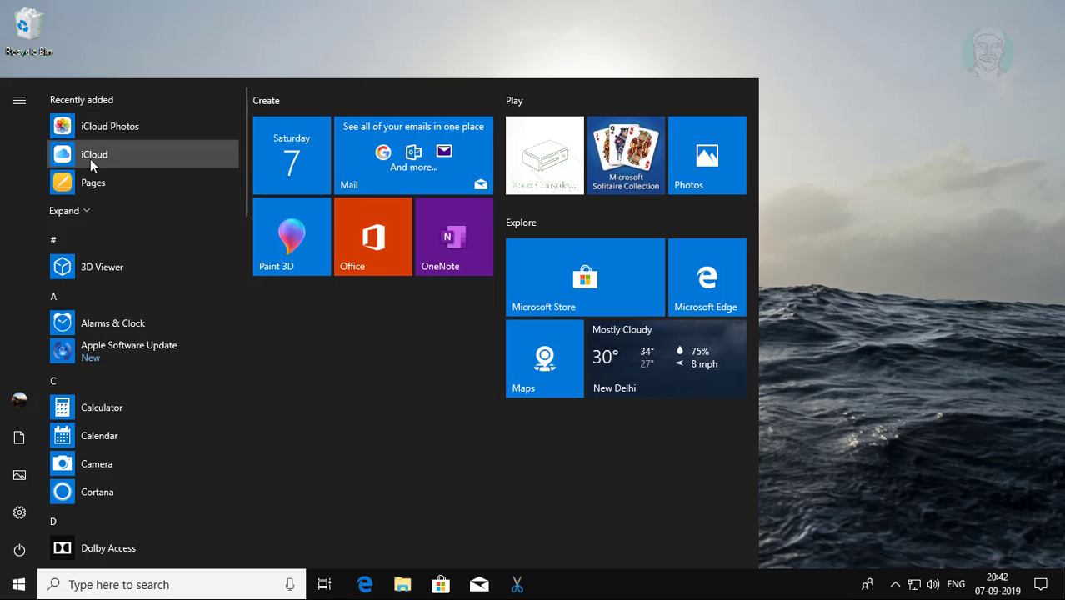